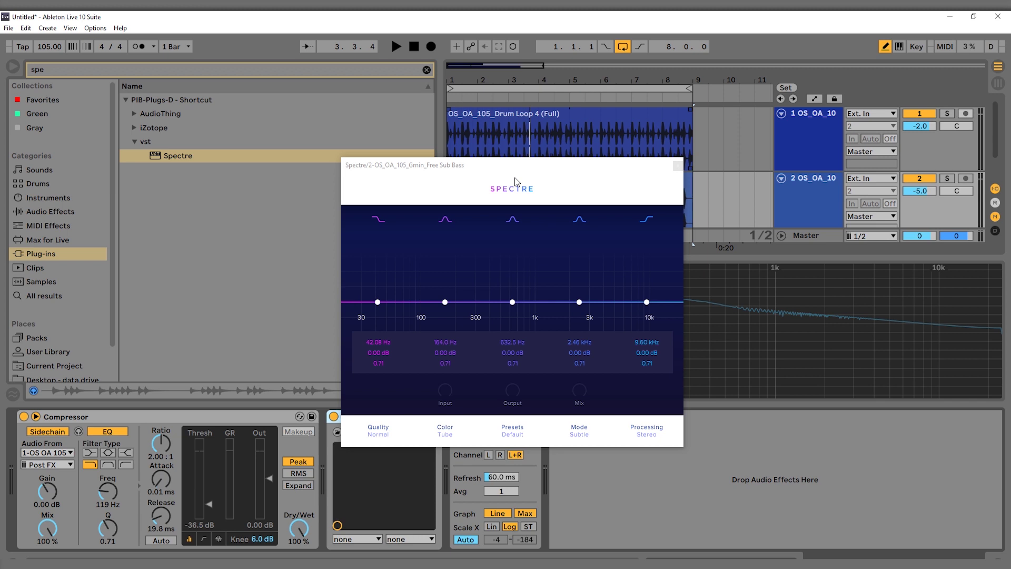
# - Boost Spectre's band 2 by 4.30 dB at 90.45 Hz and band 3 by 2.05 dB at 436 Hz
pyautogui.moveTo(445, 302); pyautogui.dragTo(427, 289)
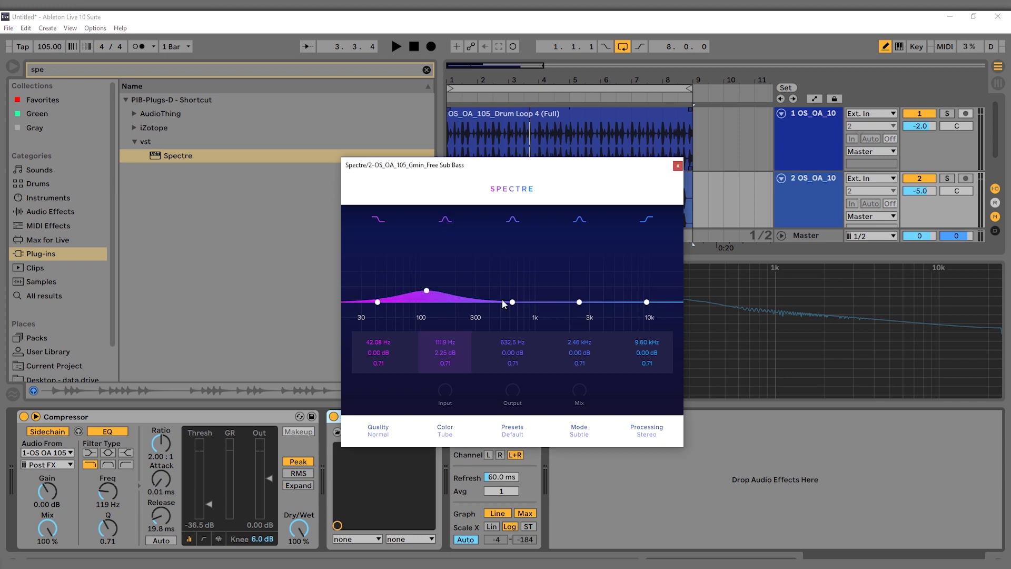
pyautogui.moveTo(513, 302); pyautogui.dragTo(494, 292)
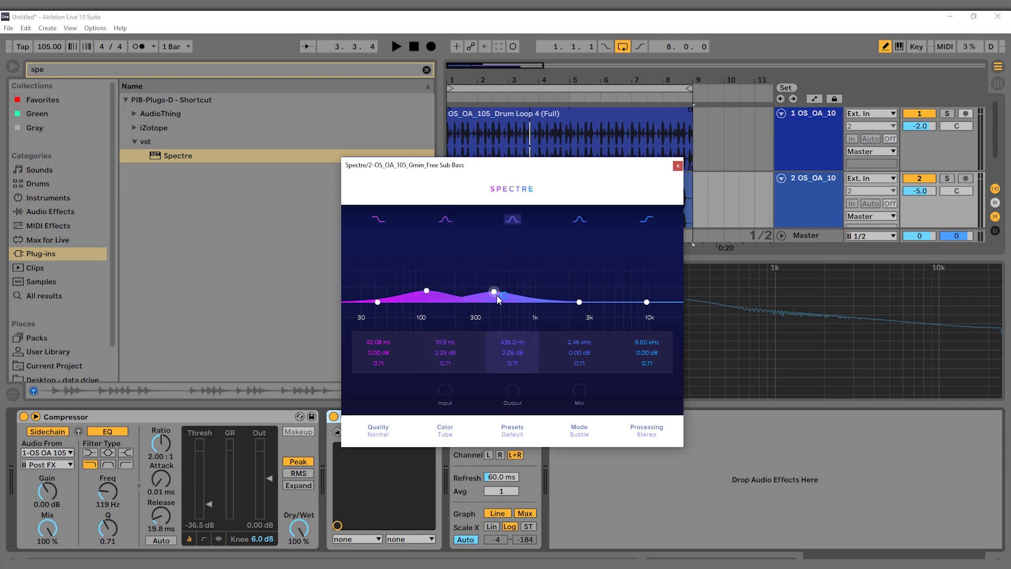
pyautogui.click(427, 291)
pyautogui.moveTo(425, 290); pyautogui.dragTo(415, 279)
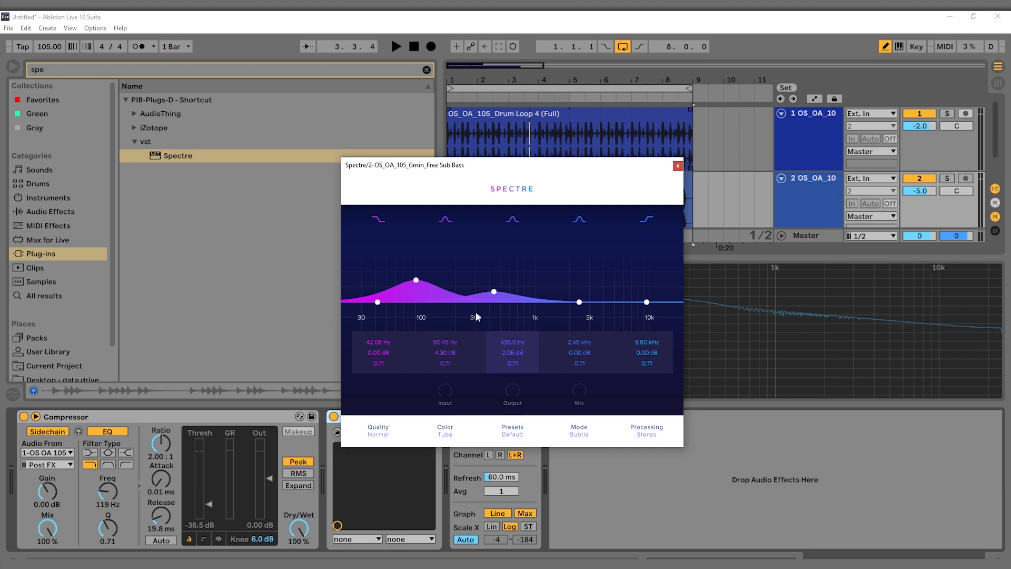
# - Set Spectre's quality to Best, then look over the Color and preset choices
pyautogui.click(378, 434)
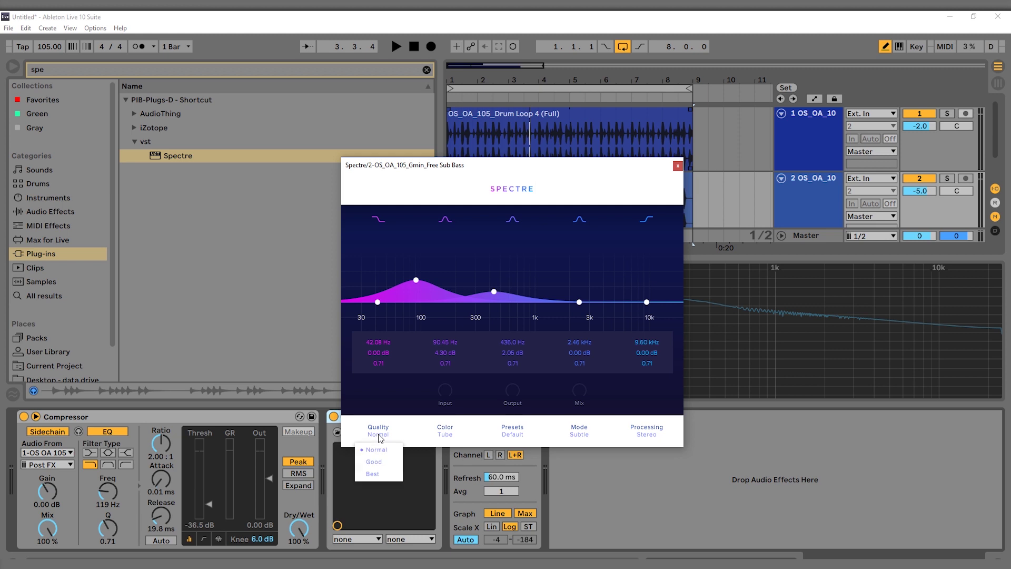
pyautogui.click(375, 477)
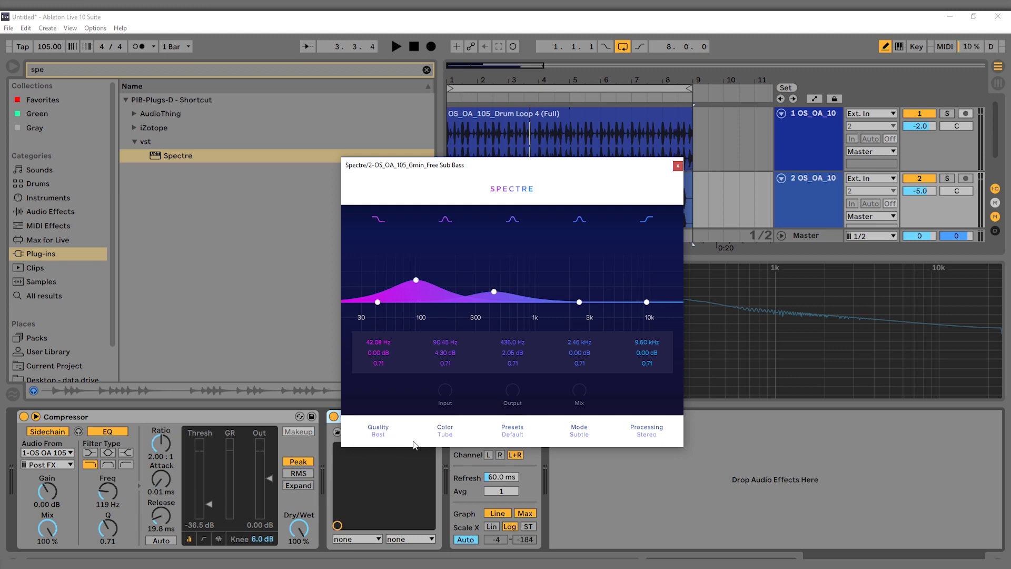
pyautogui.click(453, 437)
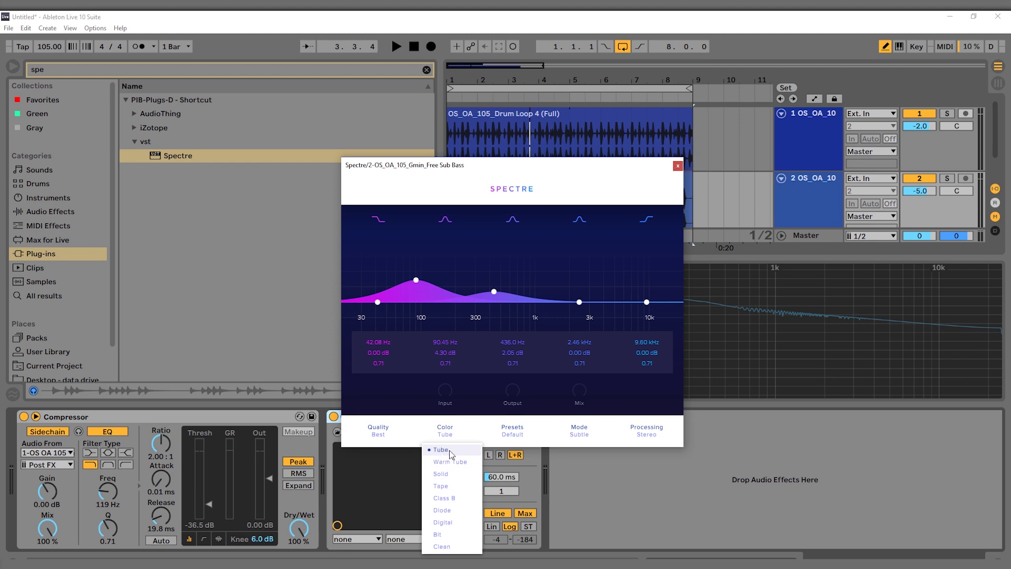
pyautogui.click(520, 437)
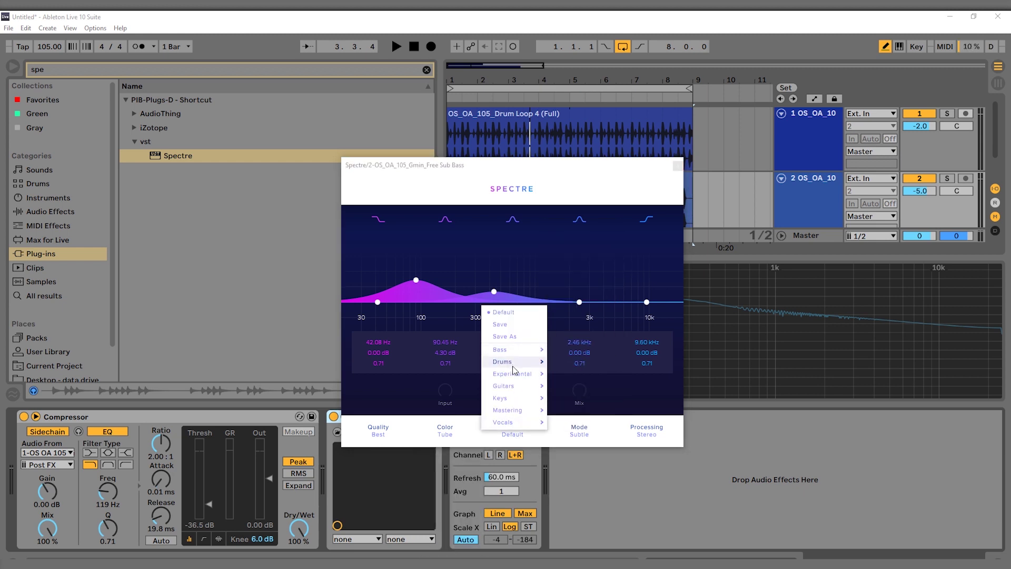
# - Set Spectre's mode to Aggressive and leave processing on Stereo
pyautogui.moveTo(505, 422)
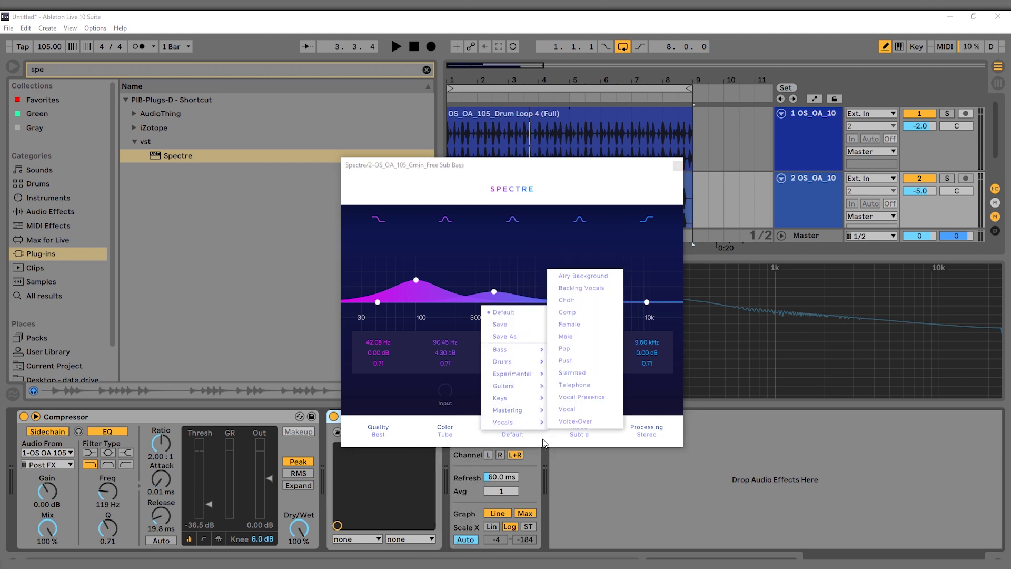
pyautogui.click(579, 435)
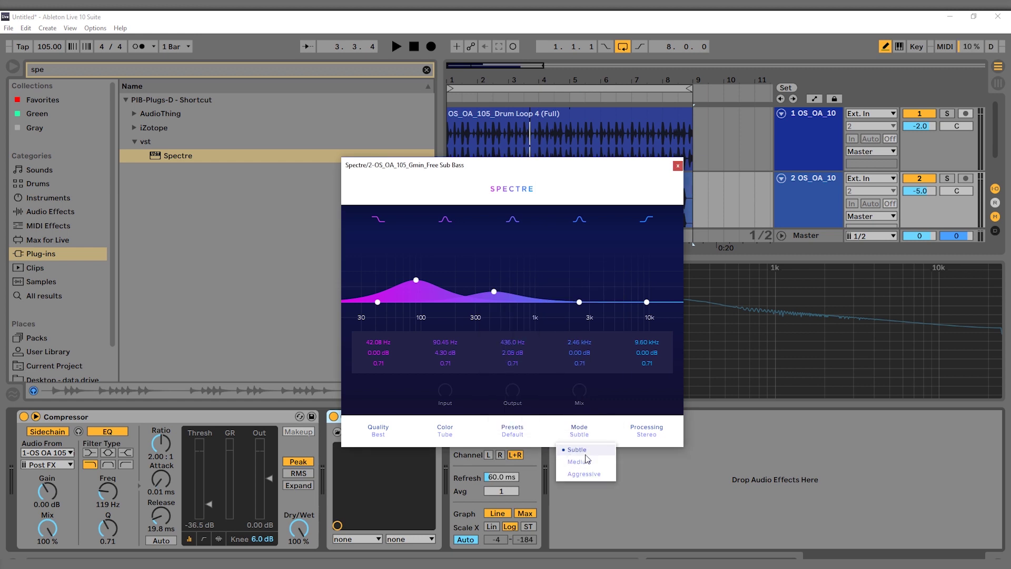
pyautogui.click(586, 474)
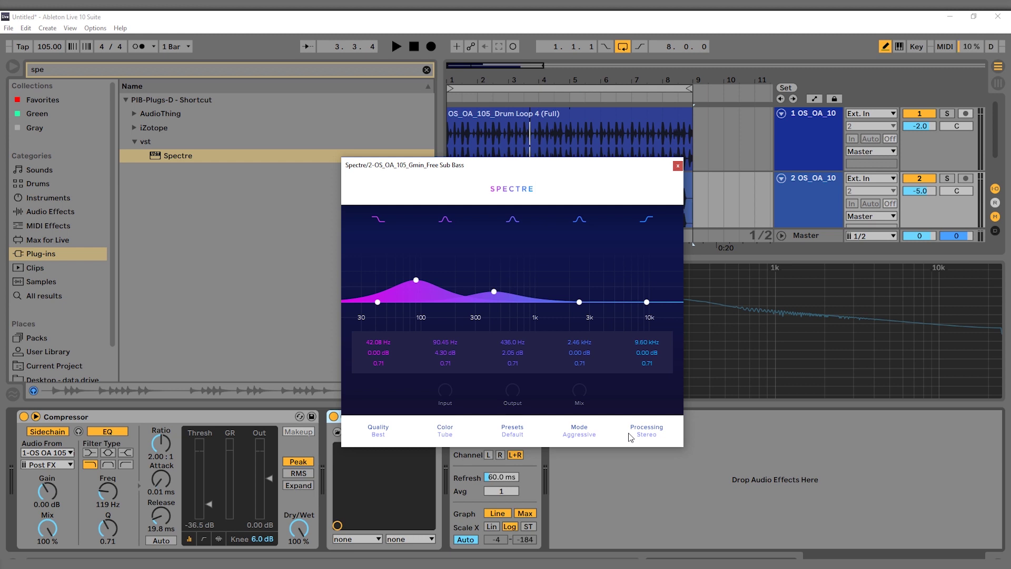
pyautogui.click(653, 437)
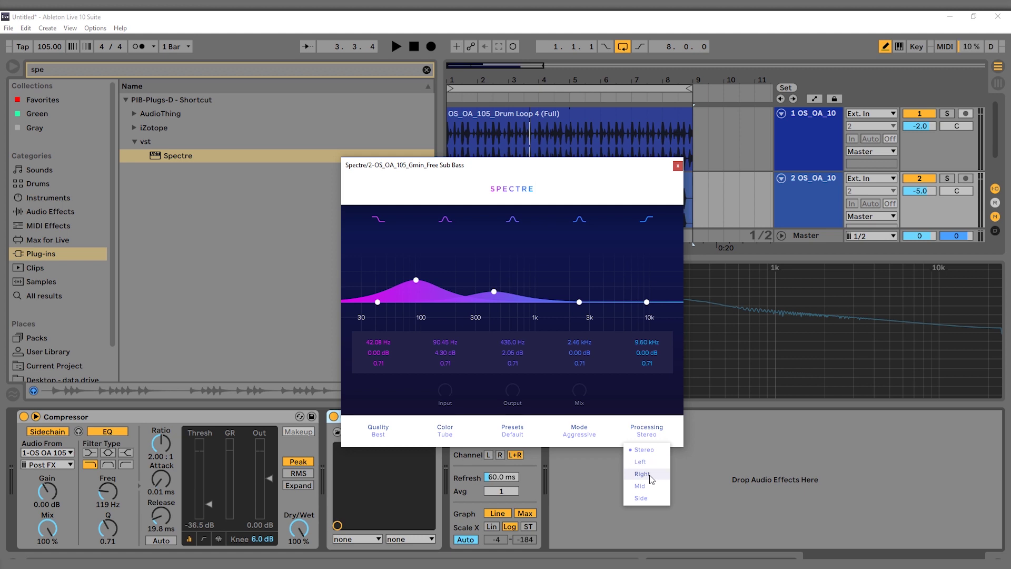
pyautogui.click(646, 429)
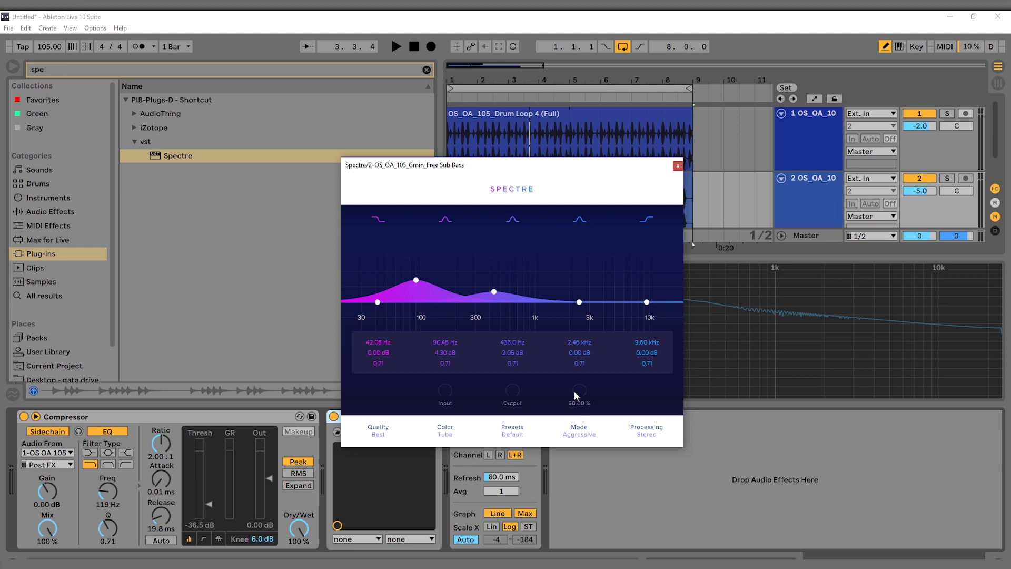
# - Enlarge the spectrum analyser and bypass Spectre's second and third EQ bands
pyautogui.moveTo(508, 170); pyautogui.dragTo(254, 186)
pyautogui.moveTo(600, 257); pyautogui.dragTo(600, 188)
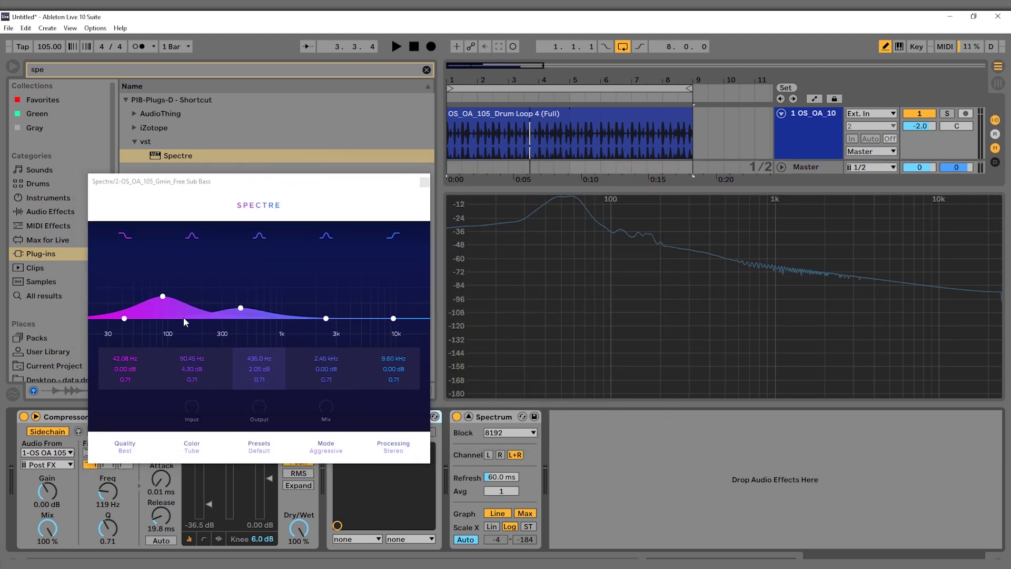
pyautogui.click(190, 237)
pyautogui.click(261, 235)
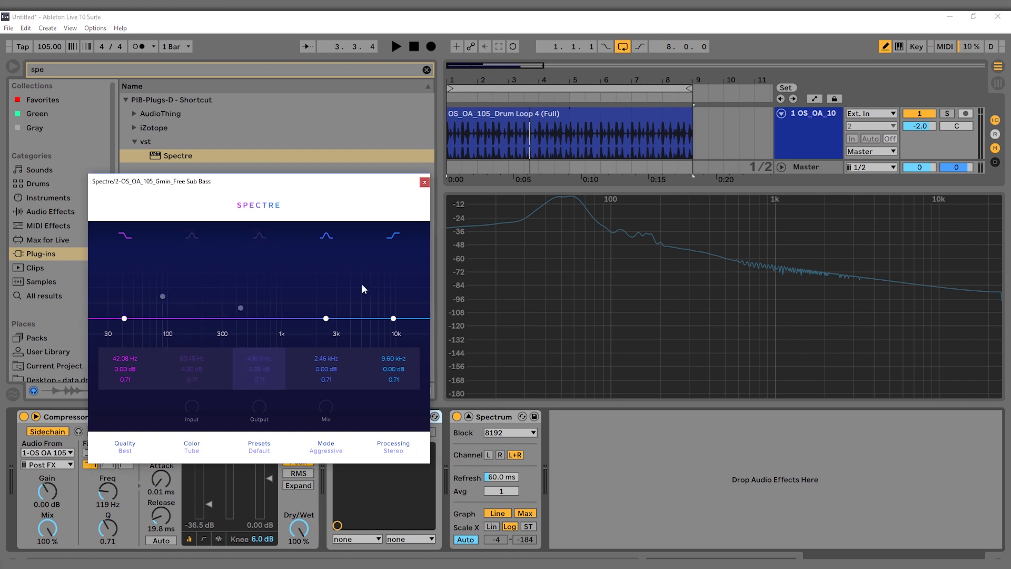
# - Play and stop the track to find the sub bass peak near 55.6 Hz
pyautogui.moveTo(349, 185); pyautogui.dragTo(353, 125)
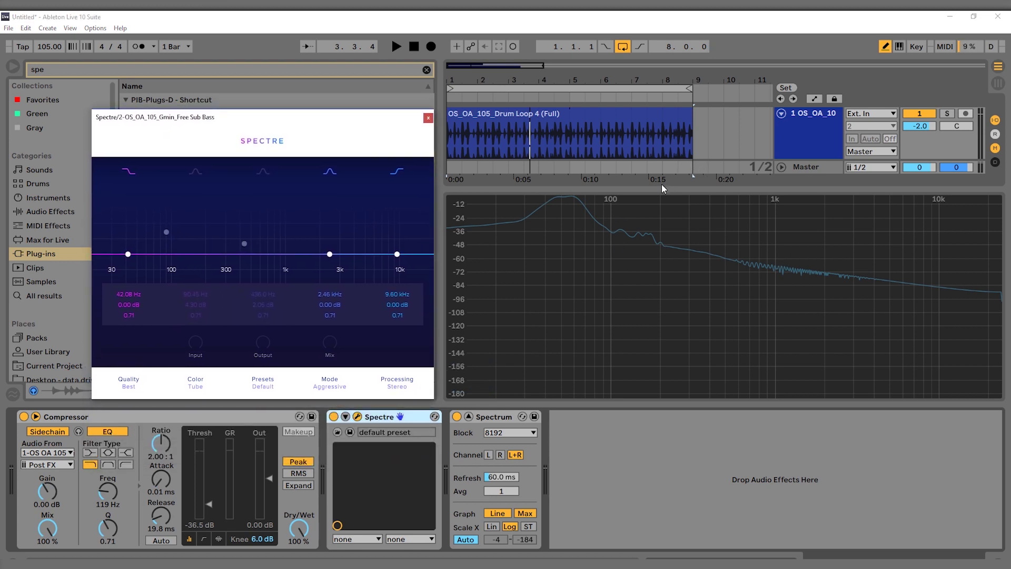
pyautogui.press('space')
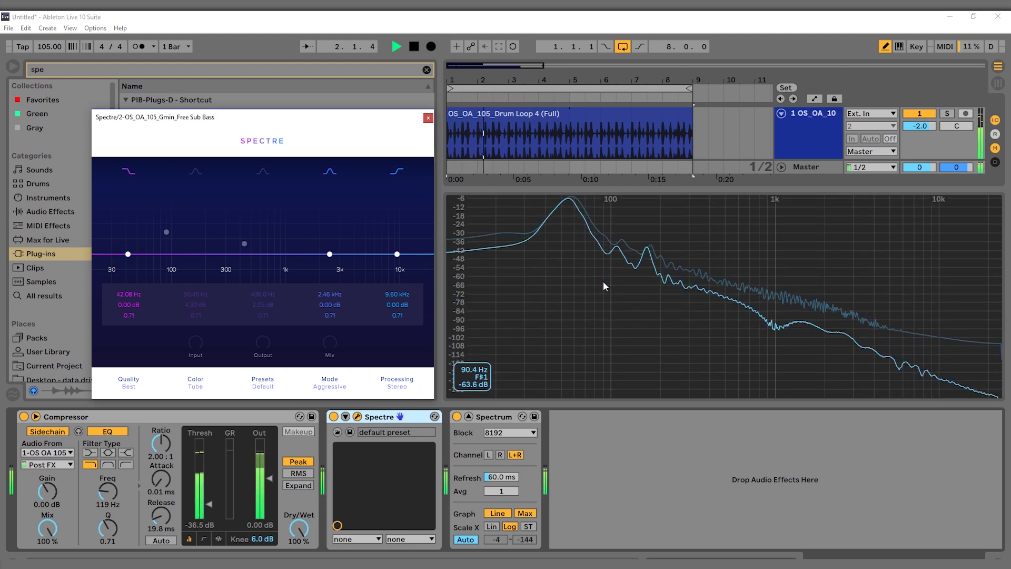
pyautogui.press('space')
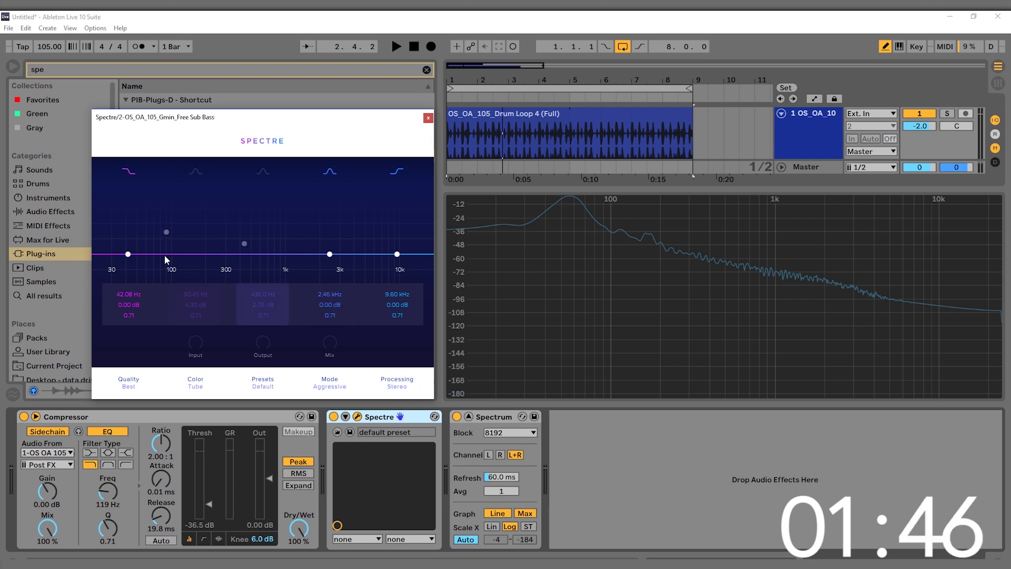
# - Re-enable Spectre's band 2 as a roughly 5.32 dB boost, entering 50 as its frequency
pyautogui.moveTo(164, 233); pyautogui.dragTo(160, 228)
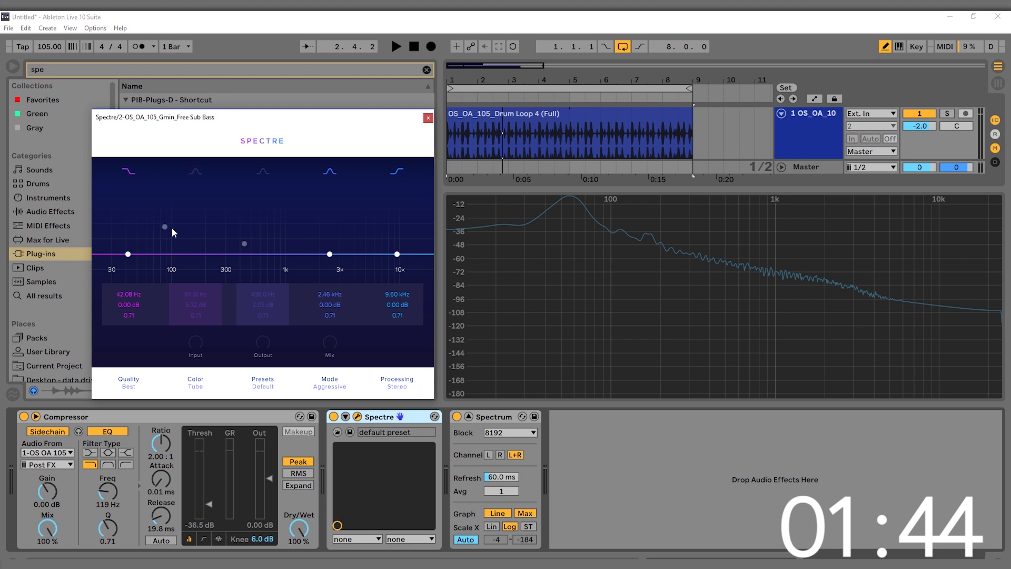
pyautogui.click(195, 170)
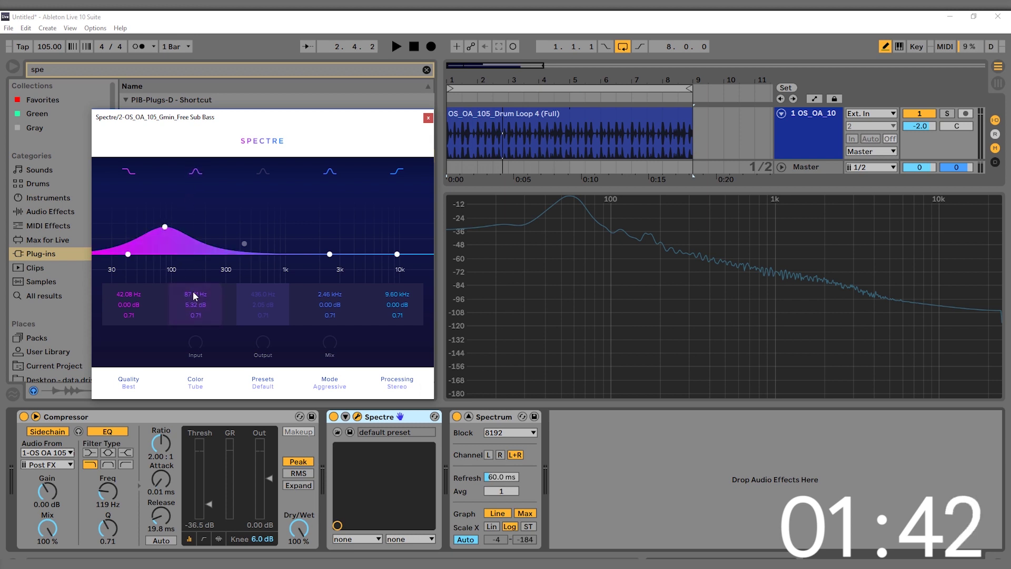
pyautogui.doubleClick(193, 292)
pyautogui.write('50')
pyautogui.press('Return')
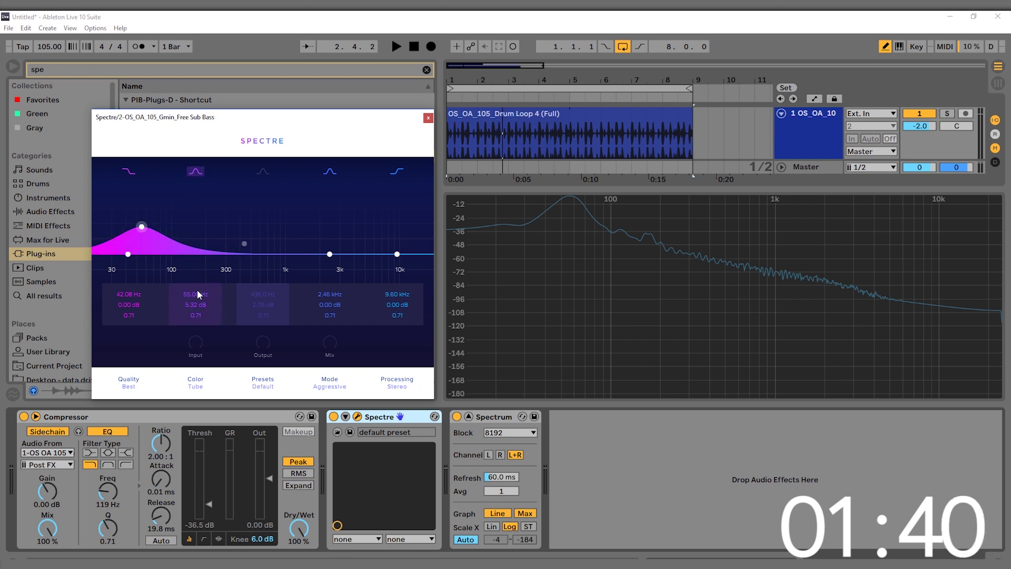
# - Keep the Tube colour and play the track briefly to hear the band 2 boost
pyautogui.click(197, 386)
pyautogui.click(308, 380)
pyautogui.press('space')
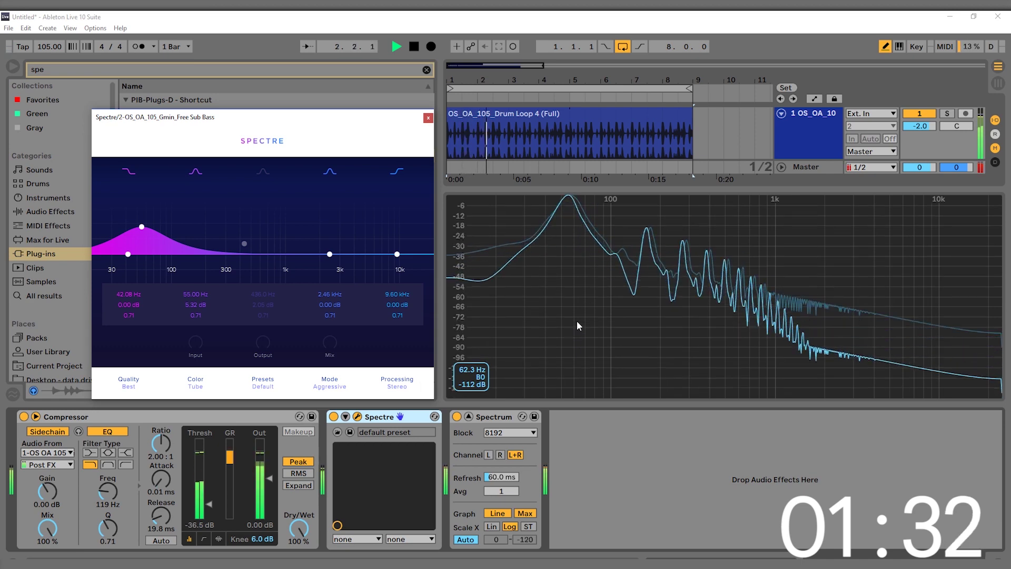
pyautogui.press('space')
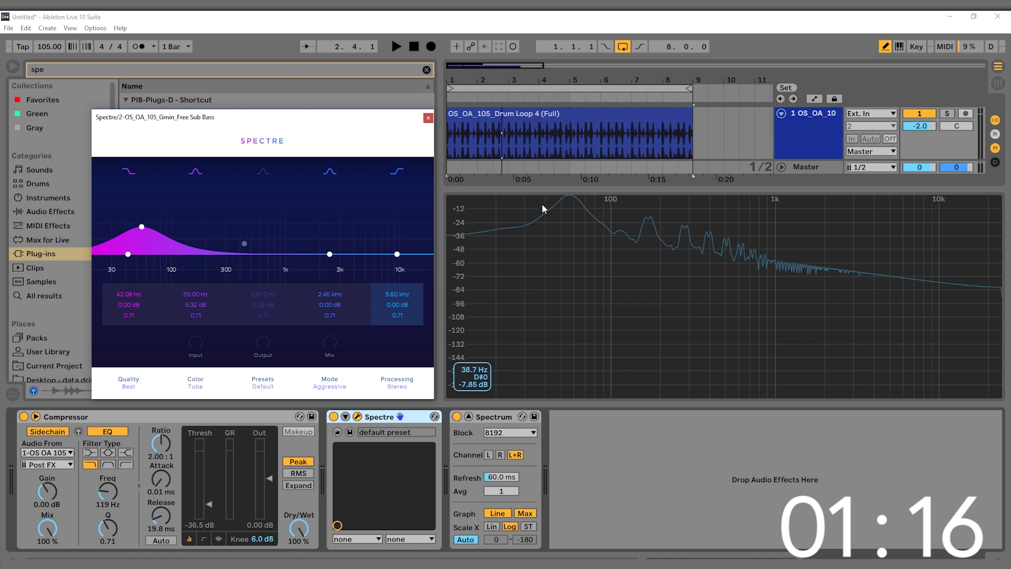
# - Raise the low shelf to +4.81 dB at 131.2 Hz and play the track
pyautogui.click(193, 172)
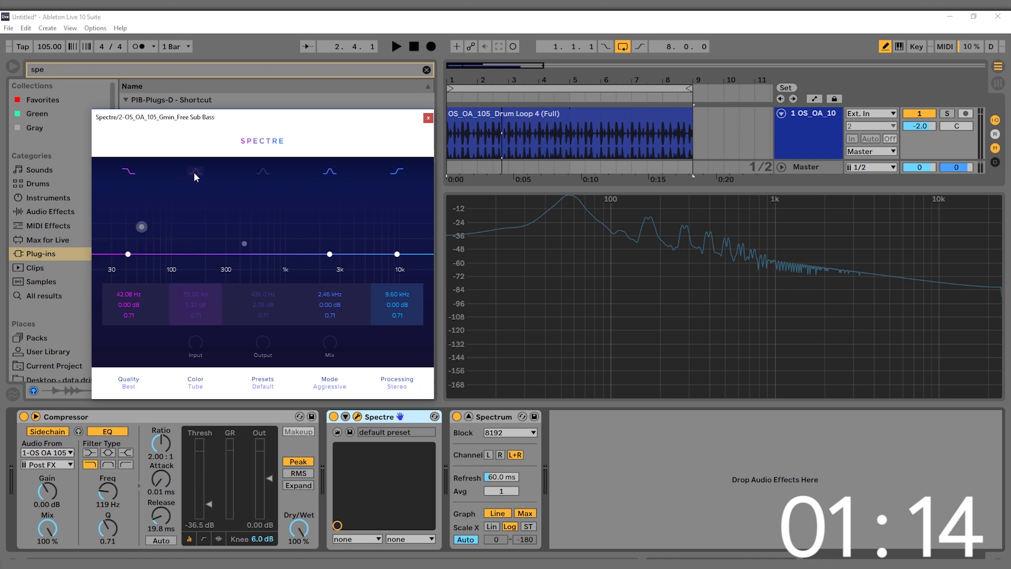
pyautogui.moveTo(128, 254); pyautogui.dragTo(185, 230)
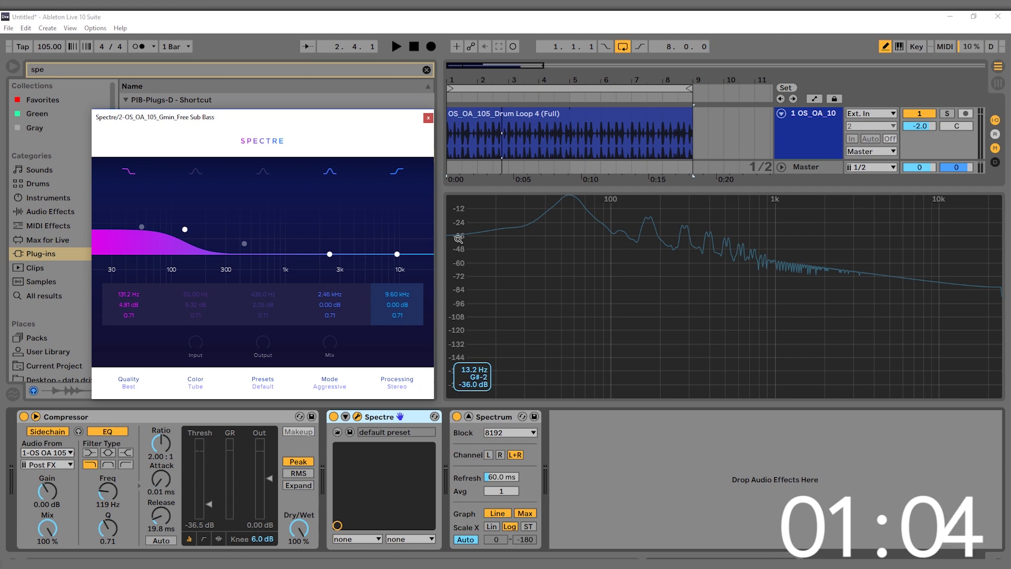
pyautogui.press('space')
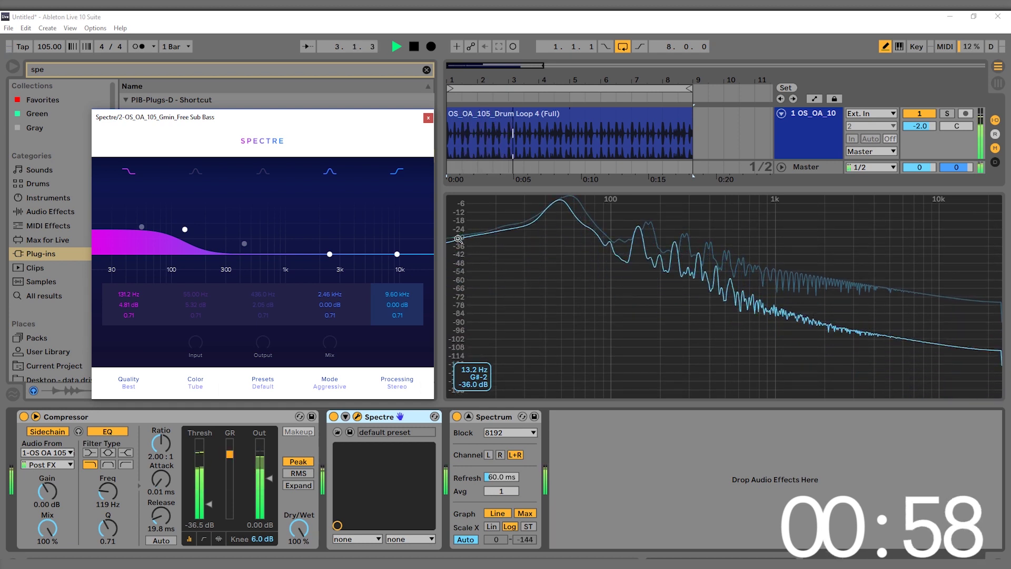
# - Audition the Warm Tube and Solid saturation colours during playback
pyautogui.press('space')
pyautogui.click(196, 382)
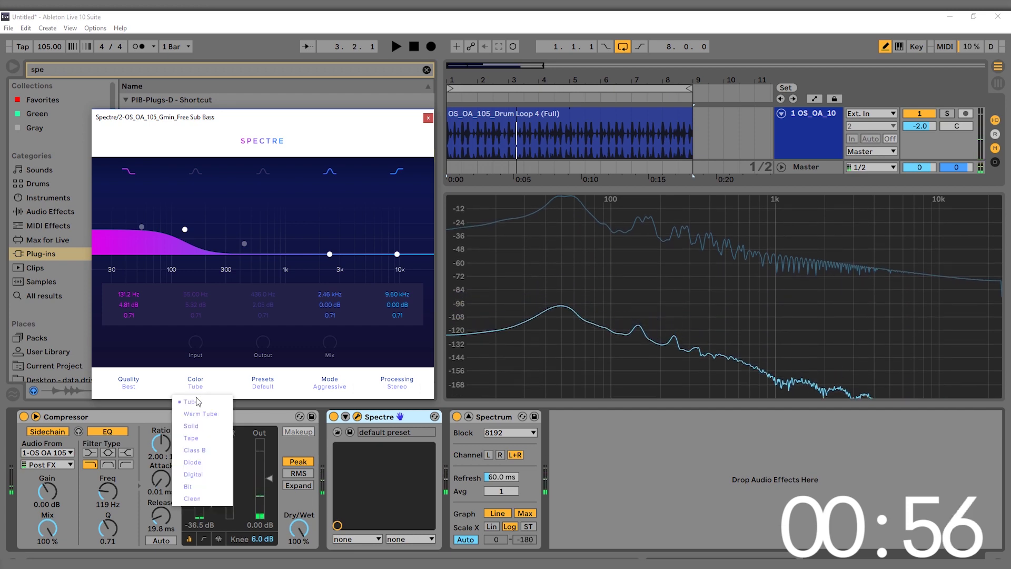
pyautogui.click(194, 416)
pyautogui.press('space')
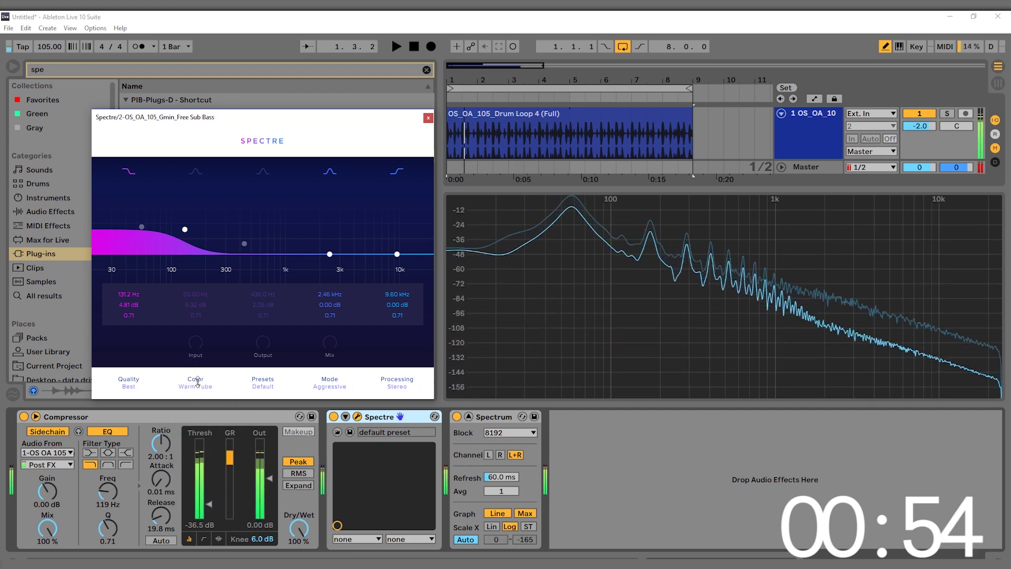
pyautogui.click(196, 382)
pyautogui.click(197, 425)
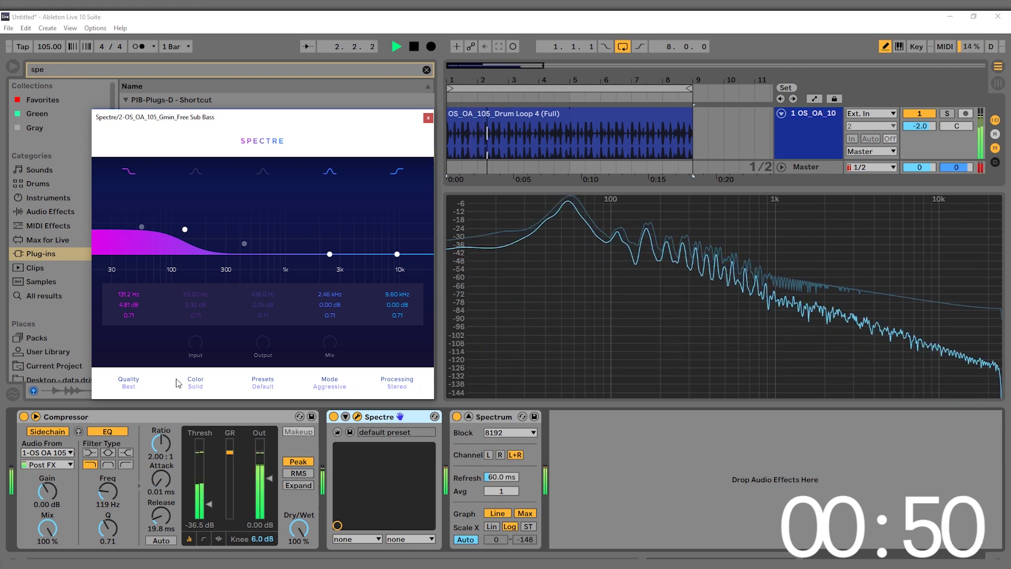
# - Try the Tape colour, then switch to Class B and audition it
pyautogui.click(195, 382)
pyautogui.click(198, 434)
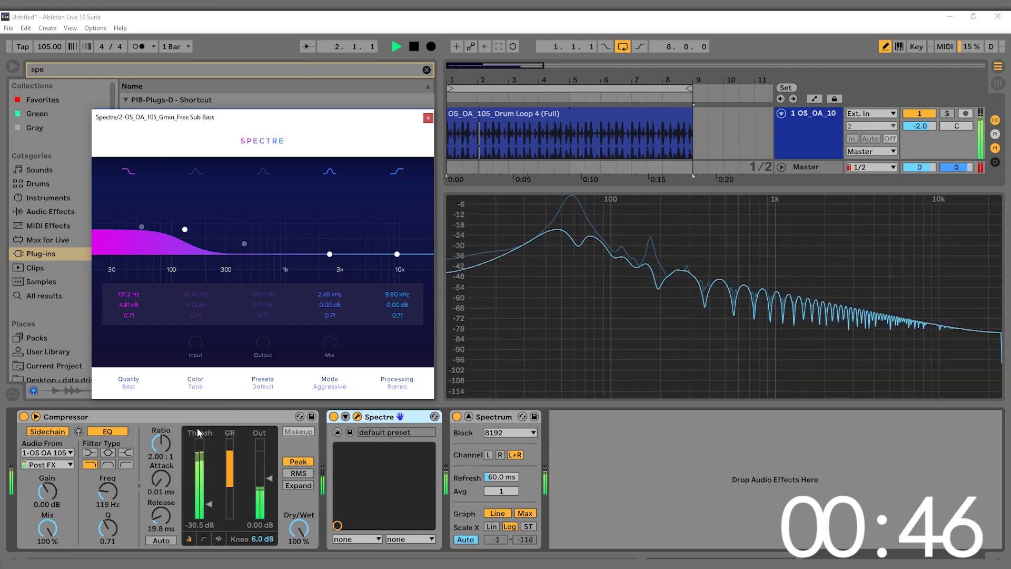
pyautogui.press('space')
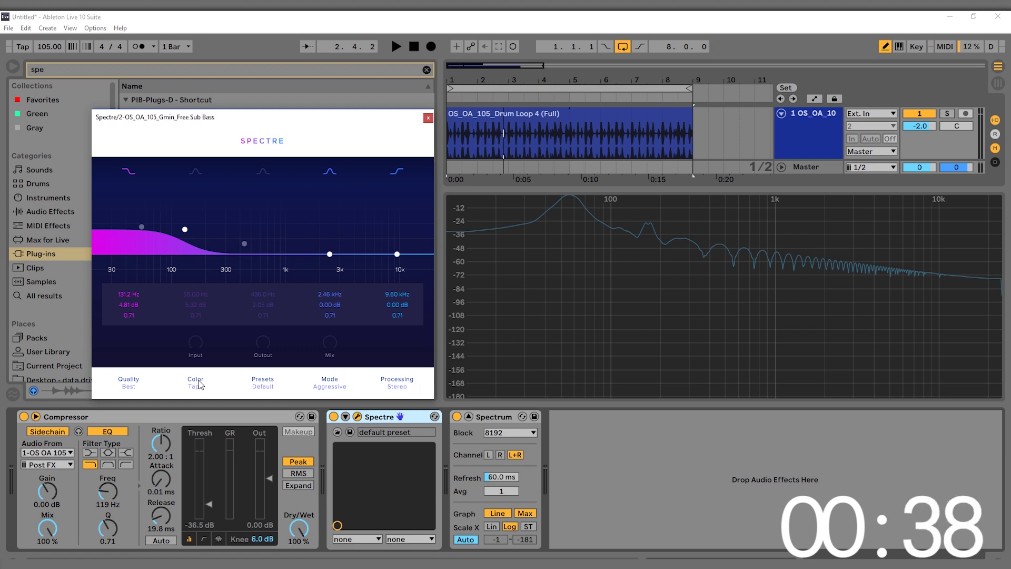
pyautogui.click(199, 384)
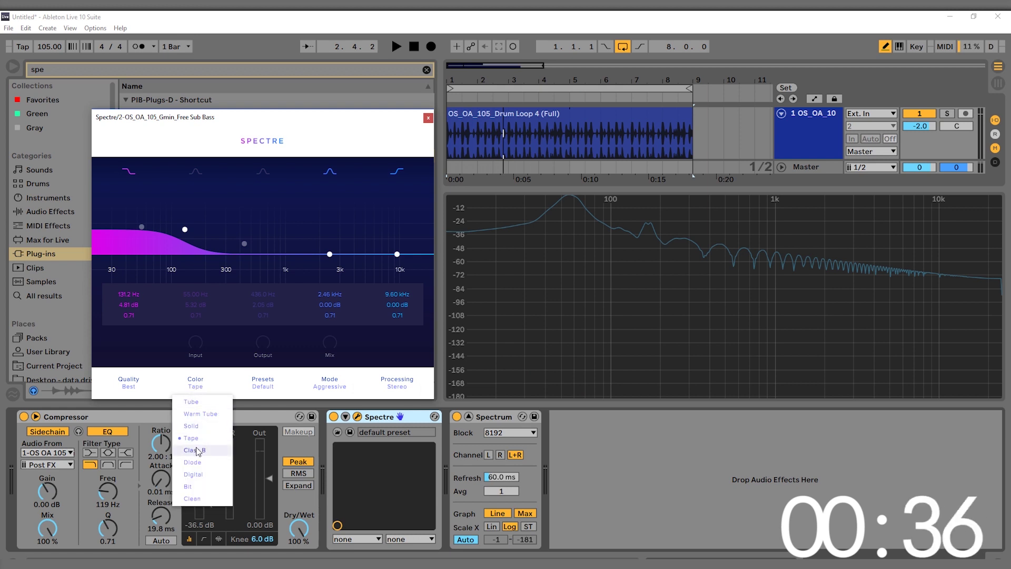
pyautogui.click(196, 446)
pyautogui.press('space')
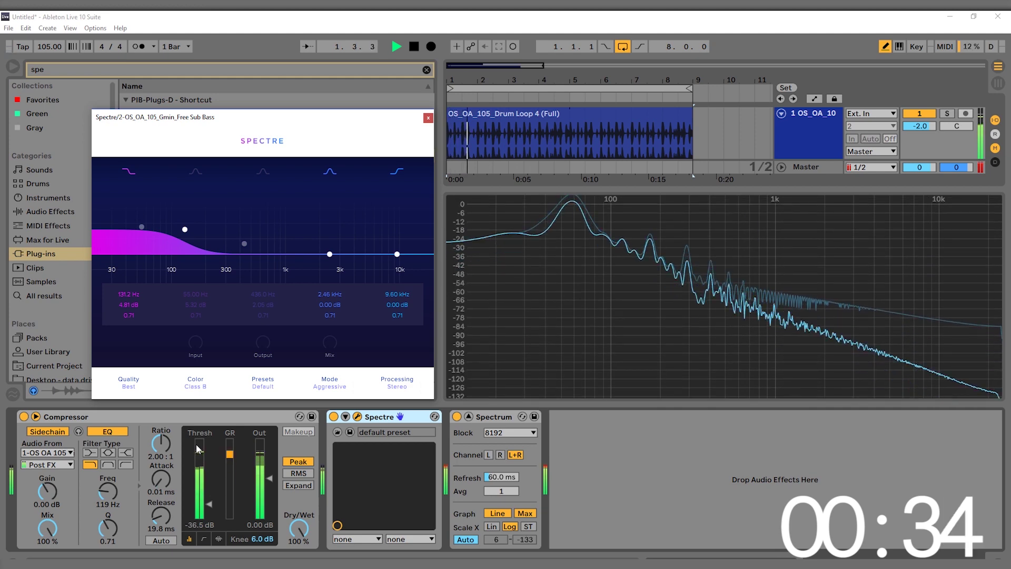
pyautogui.press('space')
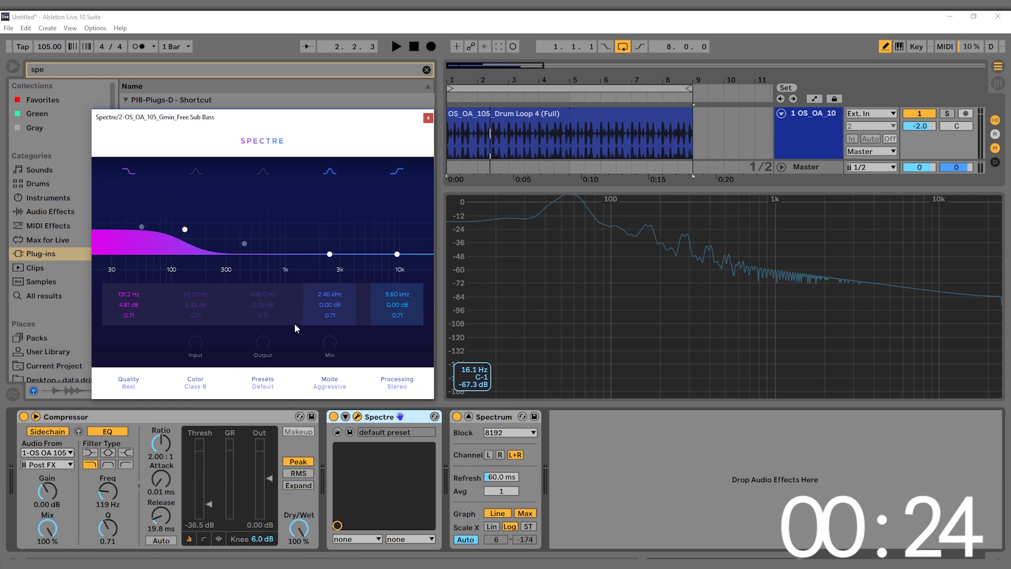
# - Switch the saturation colour to Diode and audition it
pyautogui.click(203, 388)
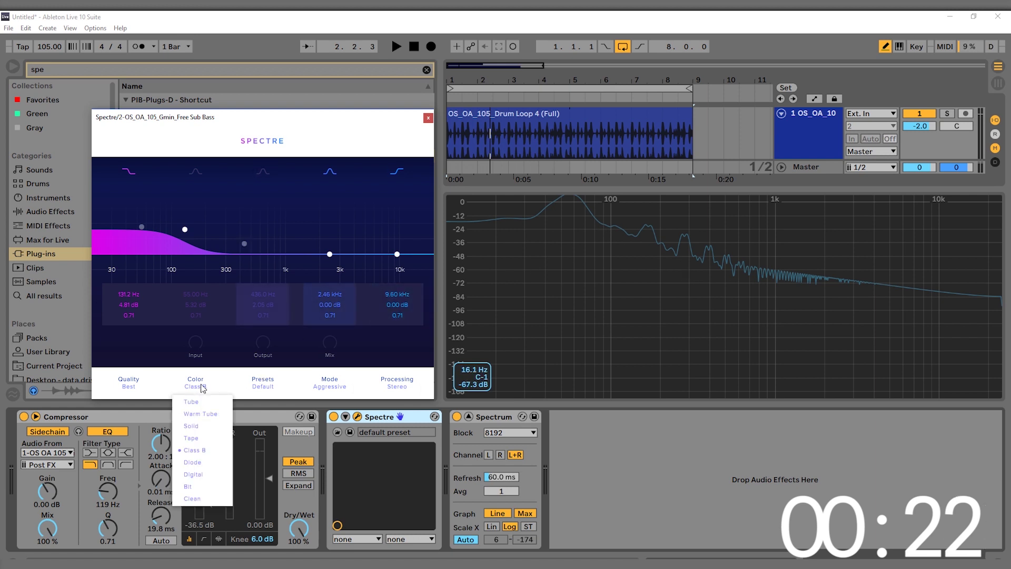
pyautogui.click(194, 462)
pyautogui.press('space')
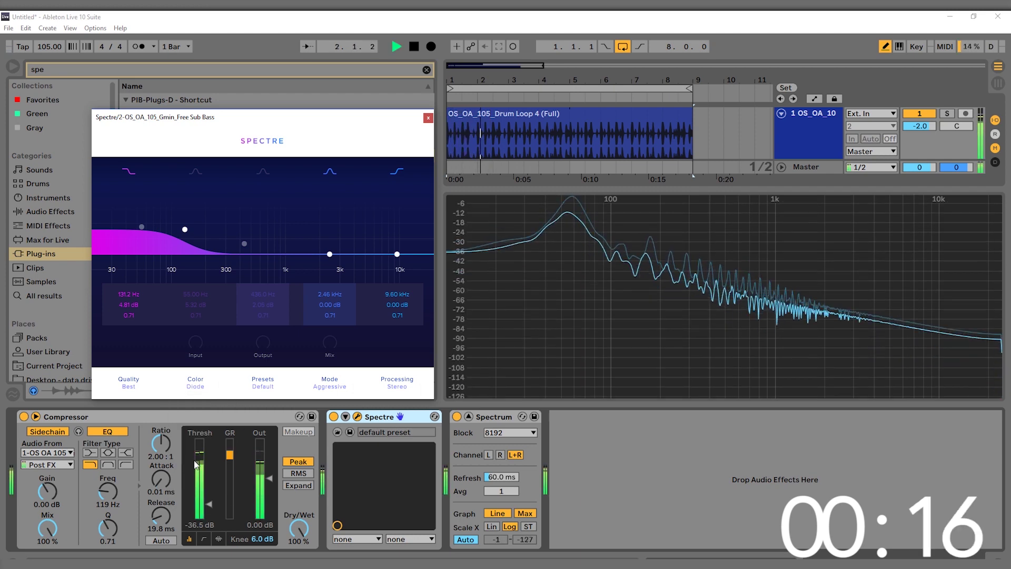
pyautogui.press('space')
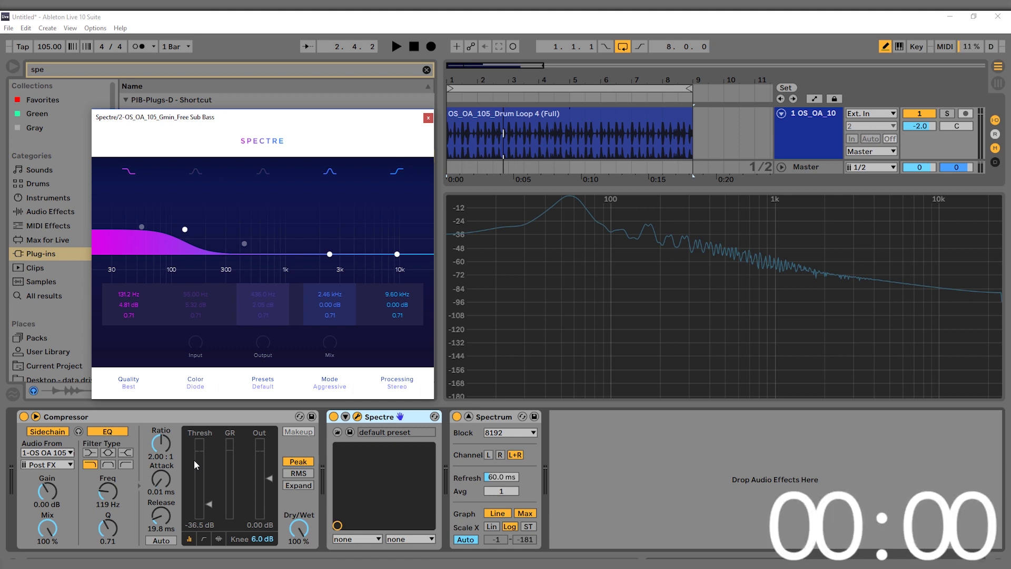
# - Switch the saturation colour to Digital and audition it
pyautogui.click(194, 389)
pyautogui.click(222, 474)
pyautogui.press('space')
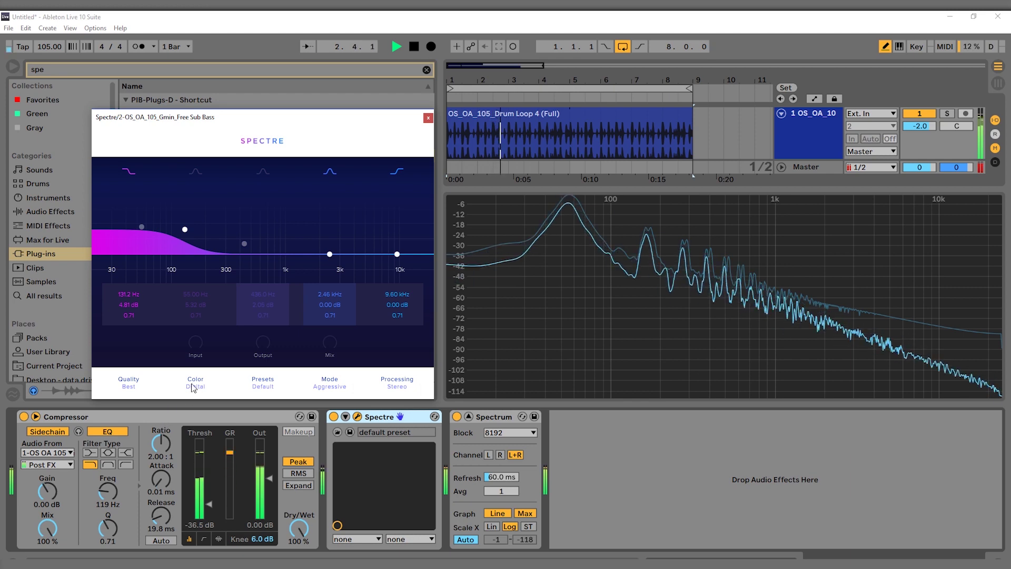
pyautogui.press('space')
# - Switch the saturation colour to Bit and play the track with it
pyautogui.click(195, 383)
pyautogui.click(205, 485)
pyautogui.press('space')
pyautogui.press('space')
pyautogui.click(195, 384)
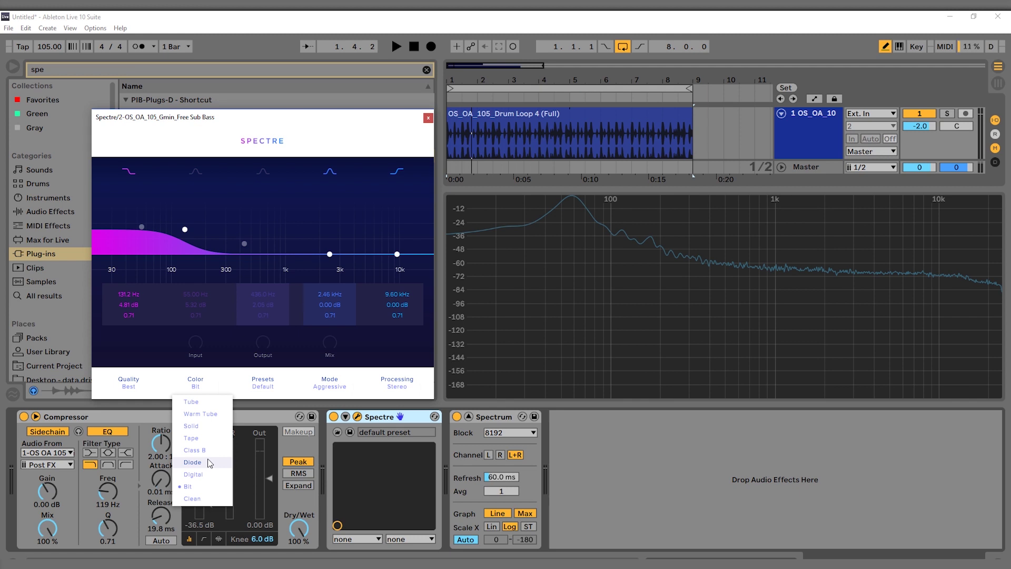
# - Set the saturation colour back to Tape and audition it briefly
pyautogui.click(198, 437)
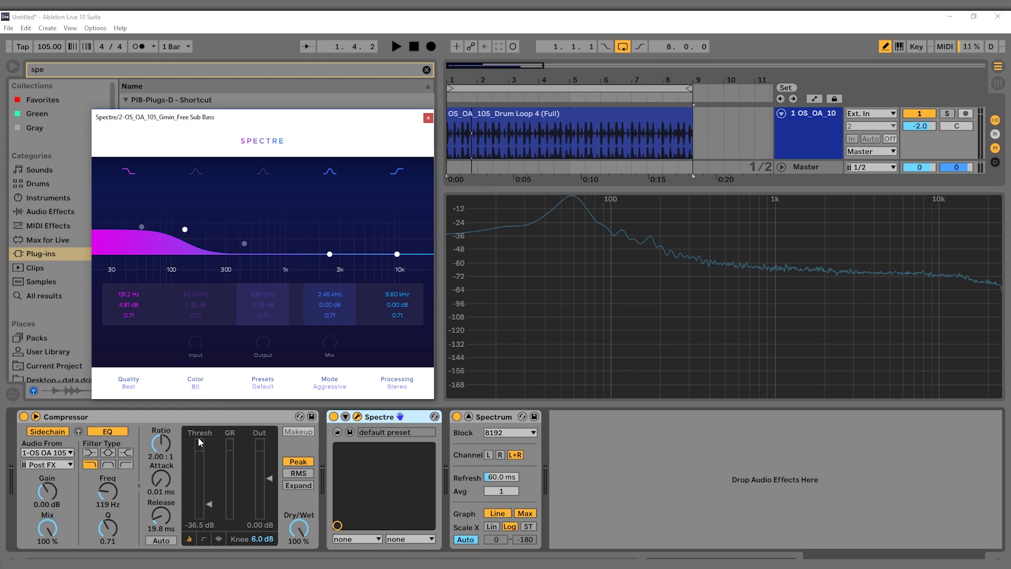
pyautogui.press('space')
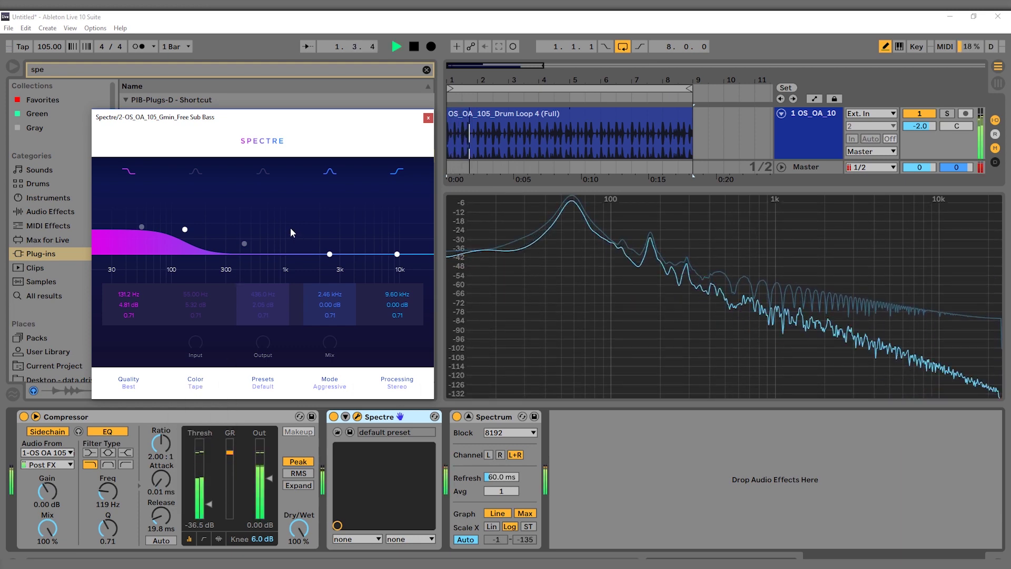
pyautogui.press('space')
pyautogui.click(163, 440)
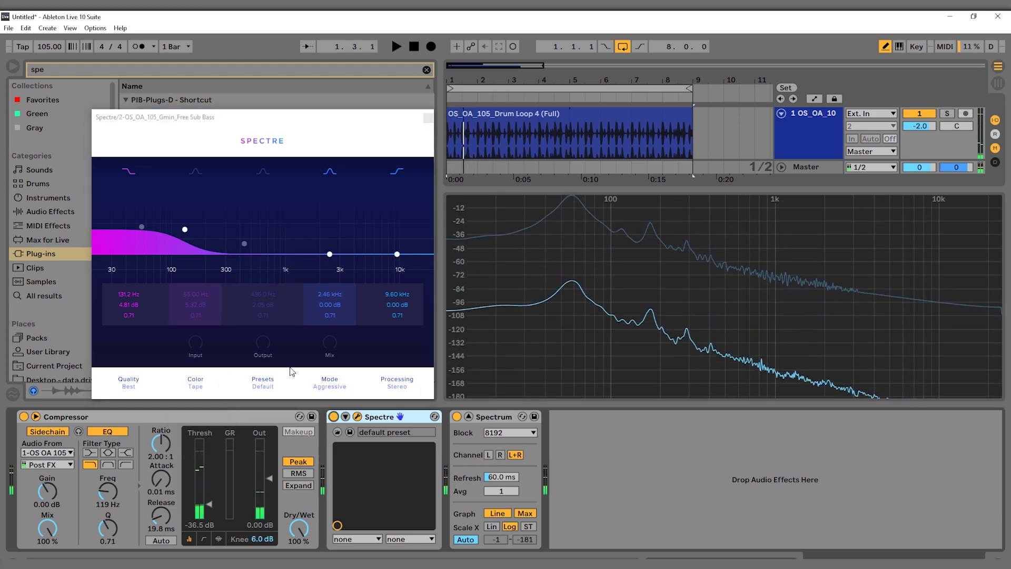